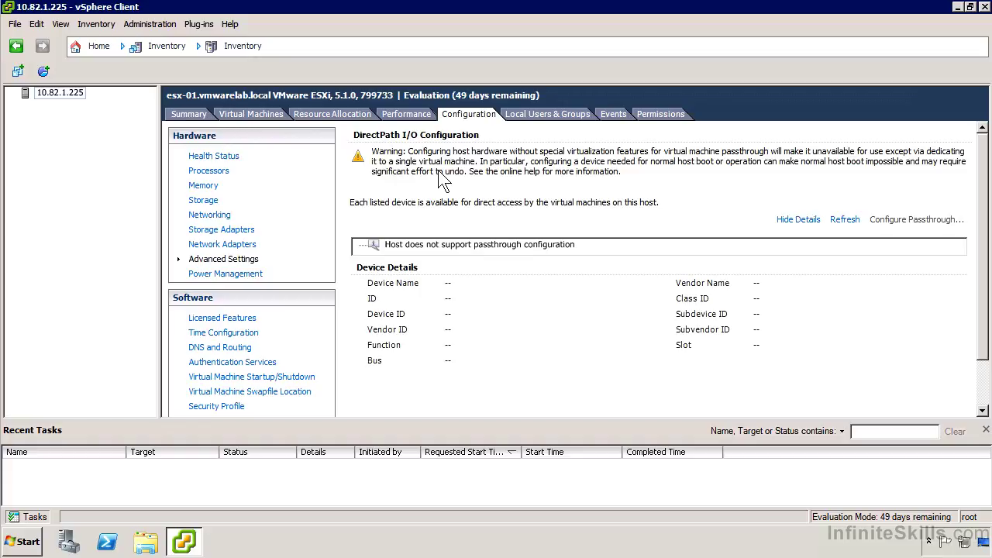
Review the ESXi host's power management settings and its full list of licensed features, including the license assignment options
left_click(264, 276)
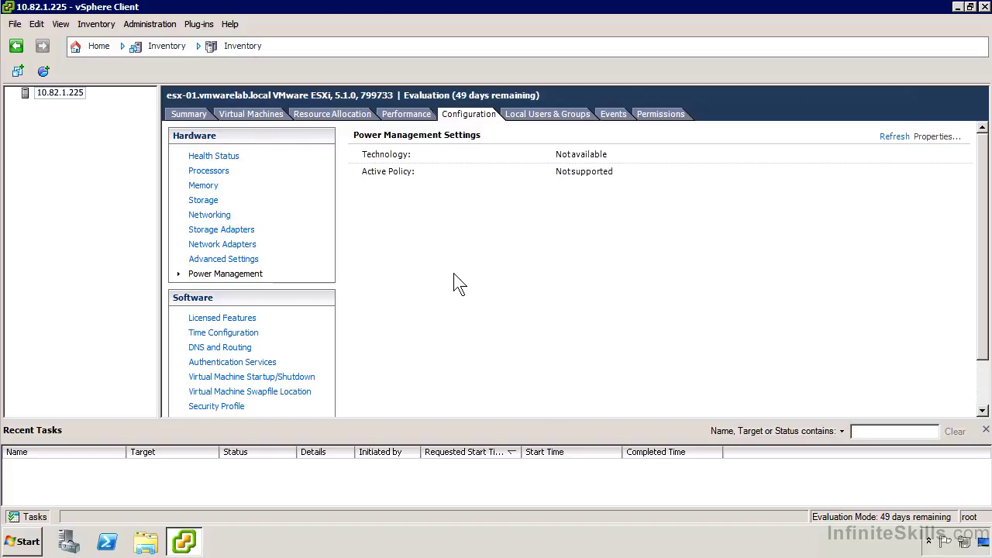
scroll(462, 297, "down", 2)
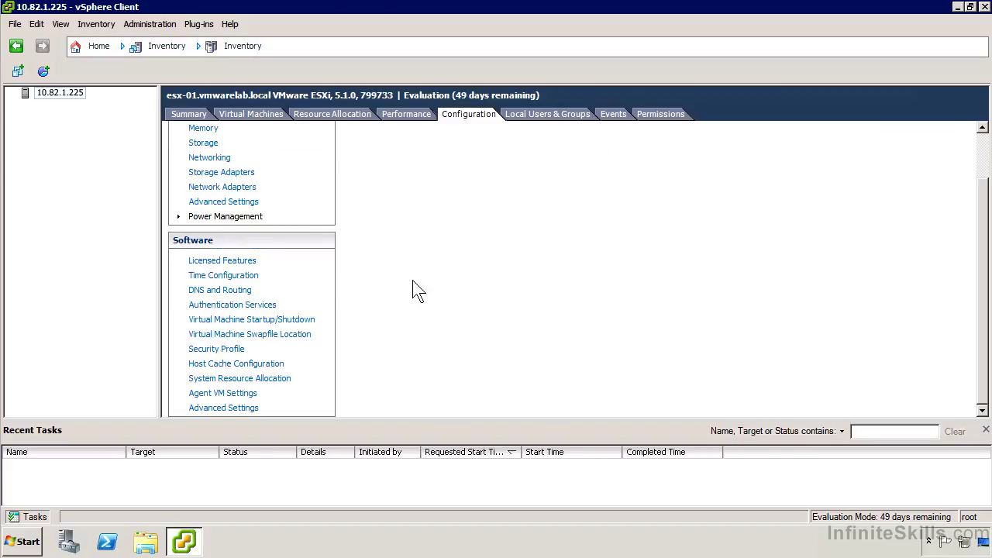
left_click(232, 262)
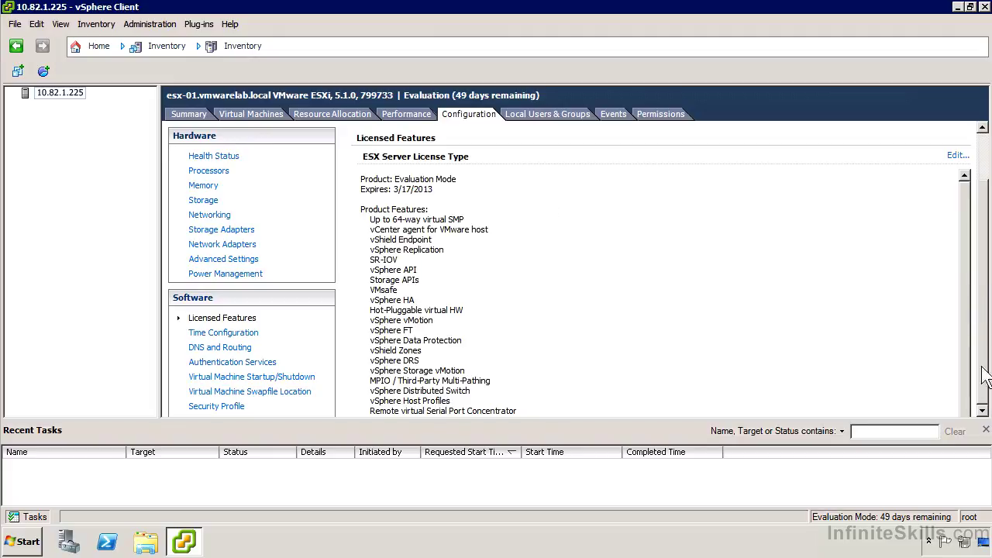
scroll(978, 391, "down", 2)
scroll(974, 393, "down", 2)
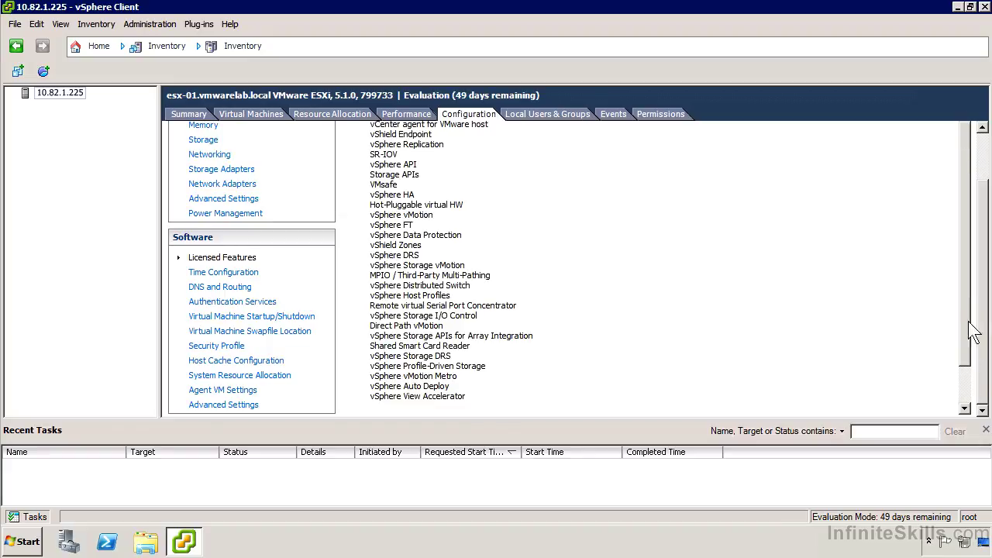
scroll(981, 221, "up", 2)
scroll(982, 186, "up", 2)
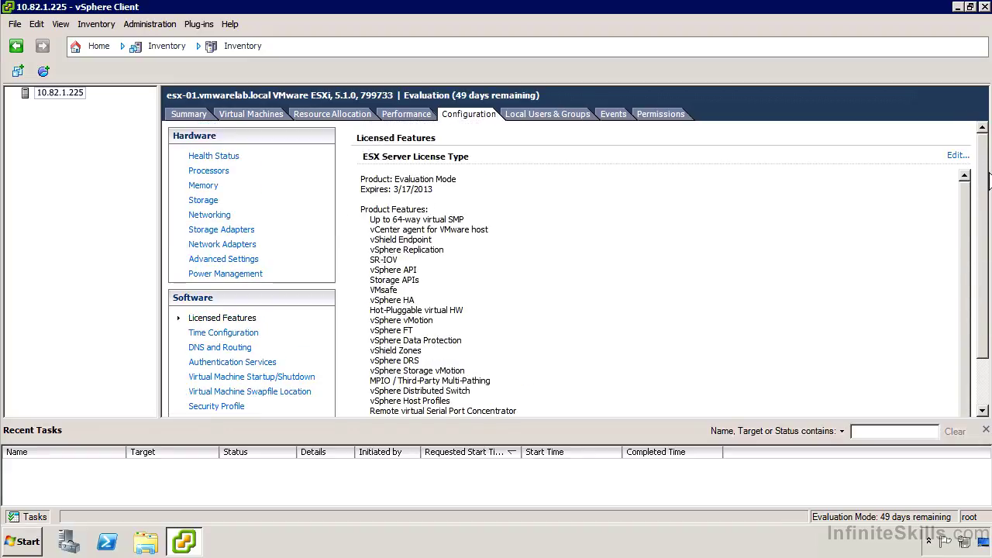
left_click(956, 158)
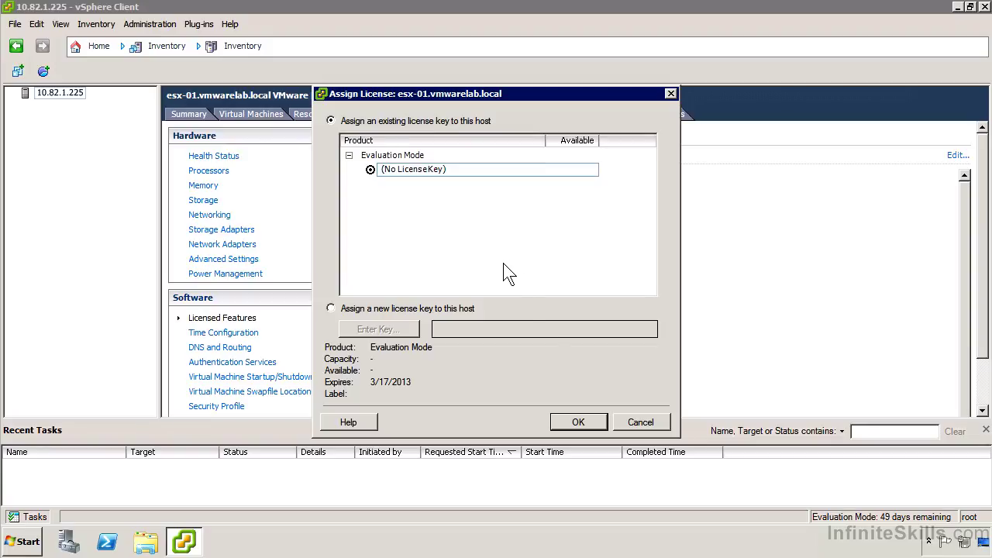
left_click(647, 421)
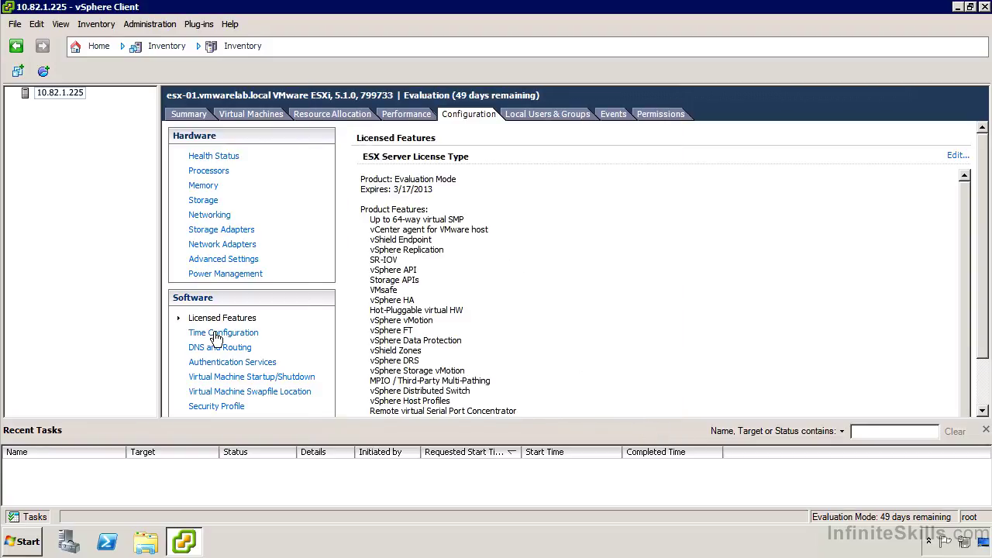
Review the host's time configuration and its DNS and routing settings, including the editable DNS and default gateway options
left_click(216, 334)
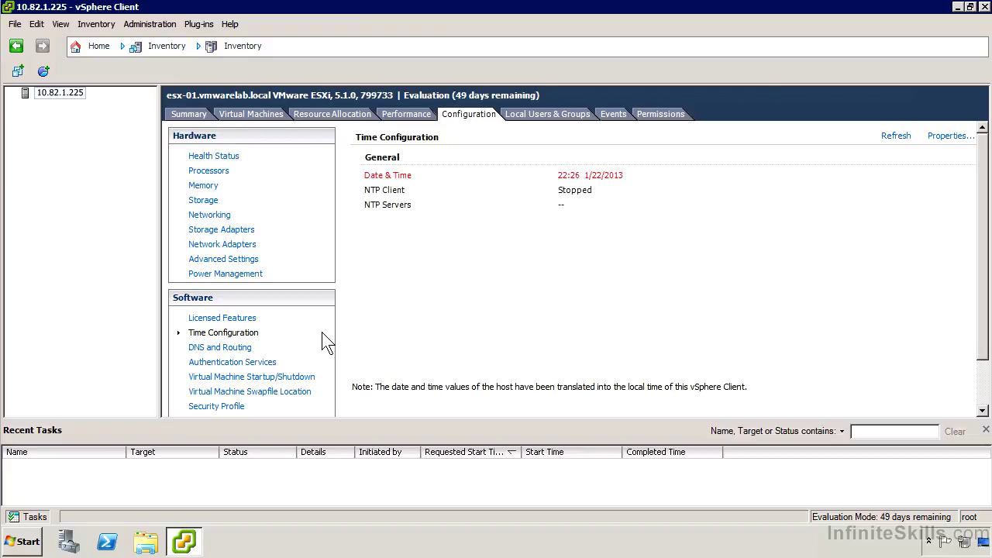
left_click(244, 348)
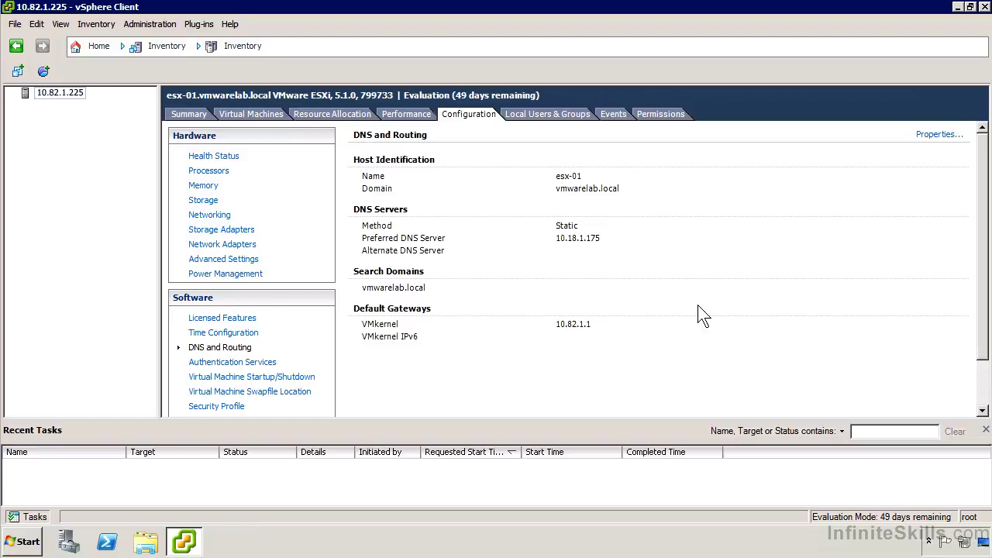
left_click(928, 137)
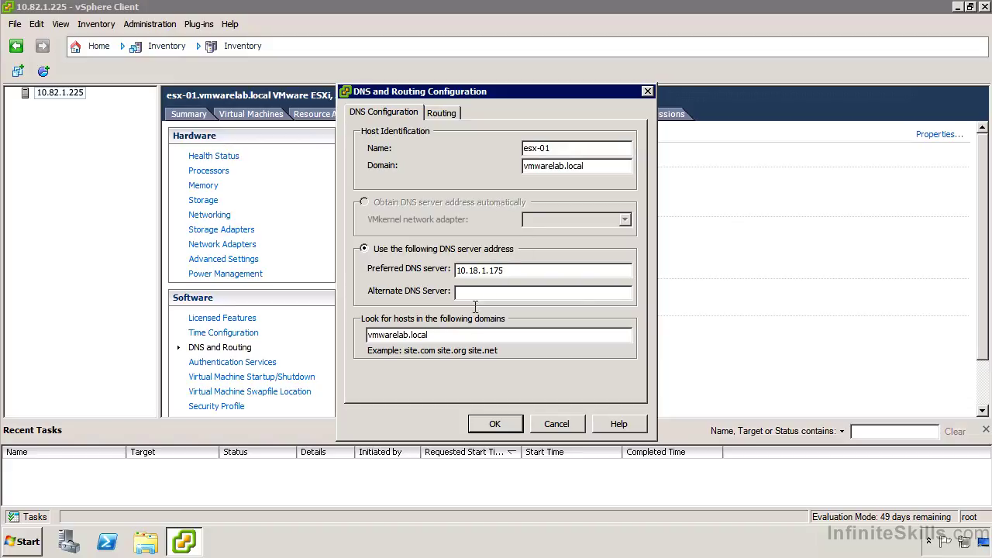
left_click(440, 114)
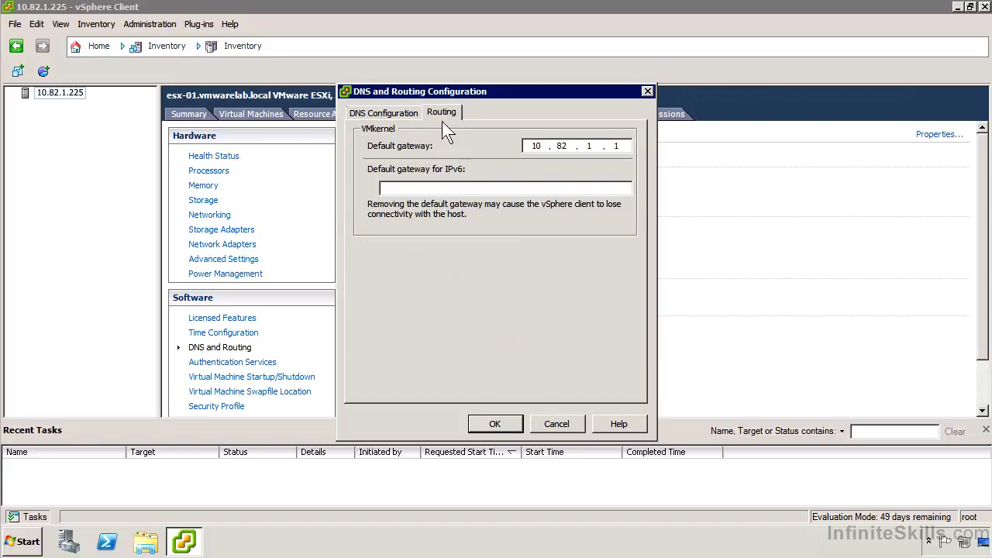
left_click(551, 423)
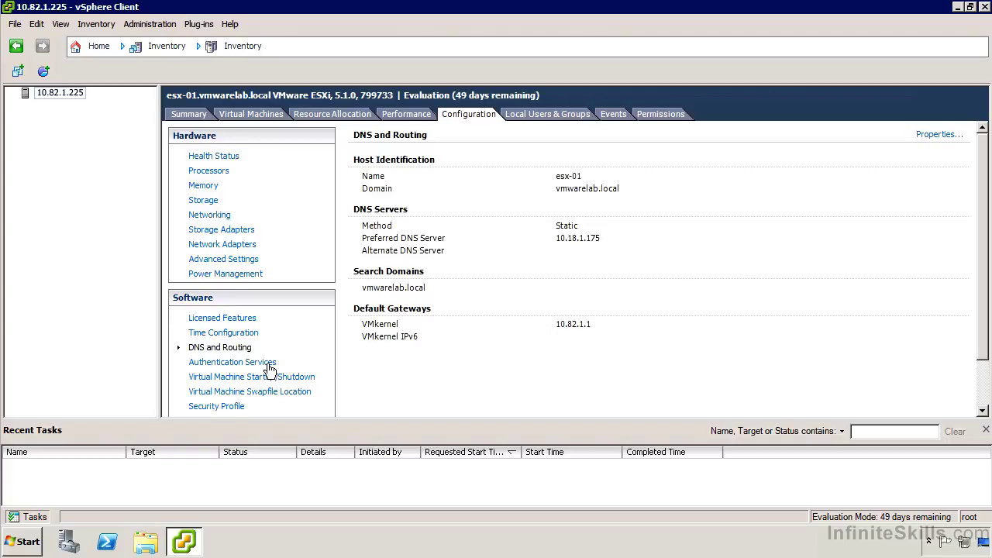
Inspect the host's authentication services and the available directory service types, leaving the configuration without saving changes
left_click(269, 364)
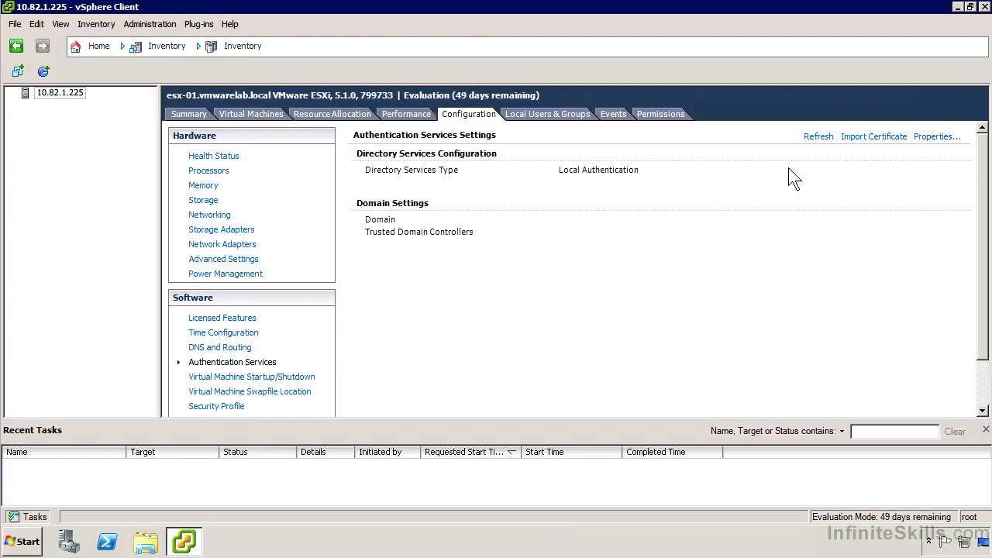
left_click(922, 141)
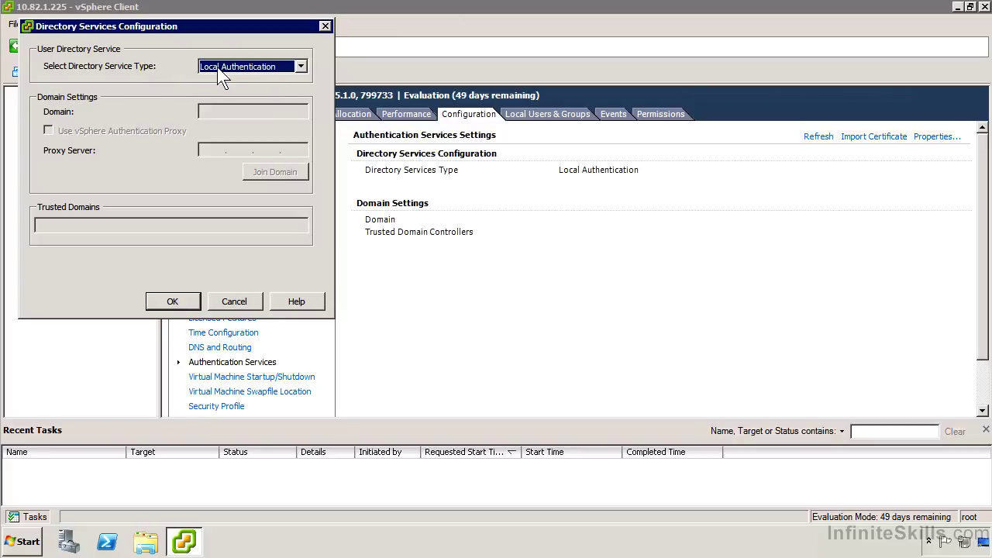
left_click(240, 62)
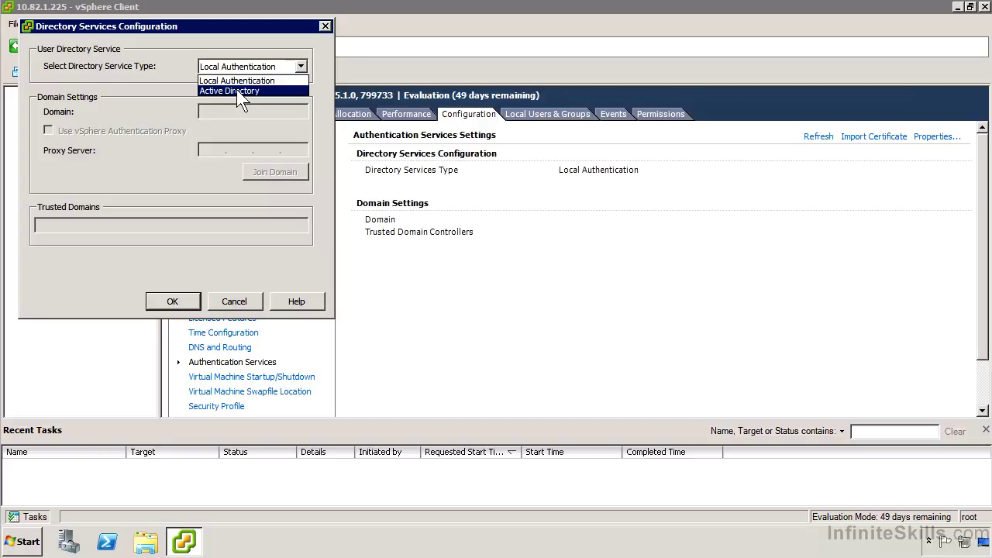
left_click(108, 131)
left_click(231, 302)
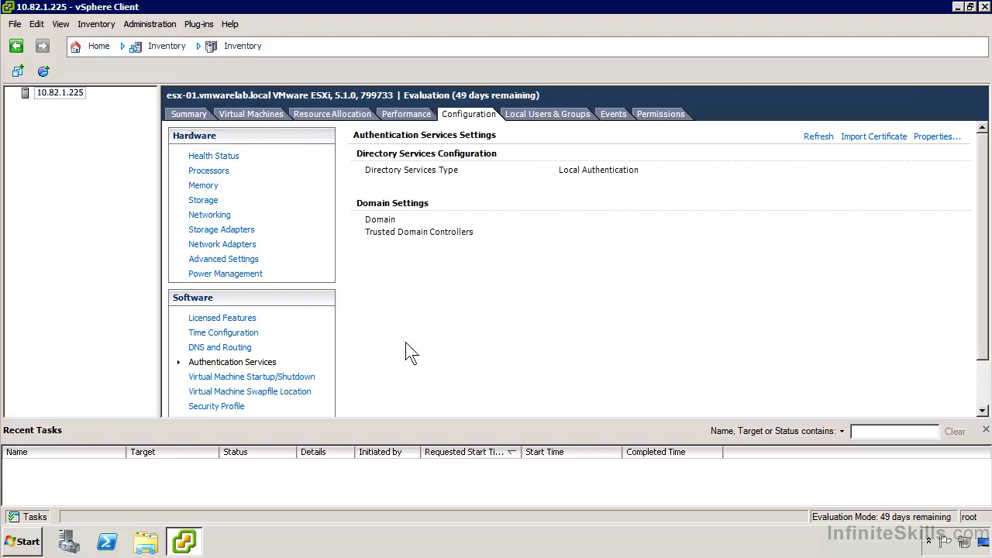
Examine the editable options for virtual machine startup and shutdown and for the swapfile location, discarding any changes
left_click(277, 379)
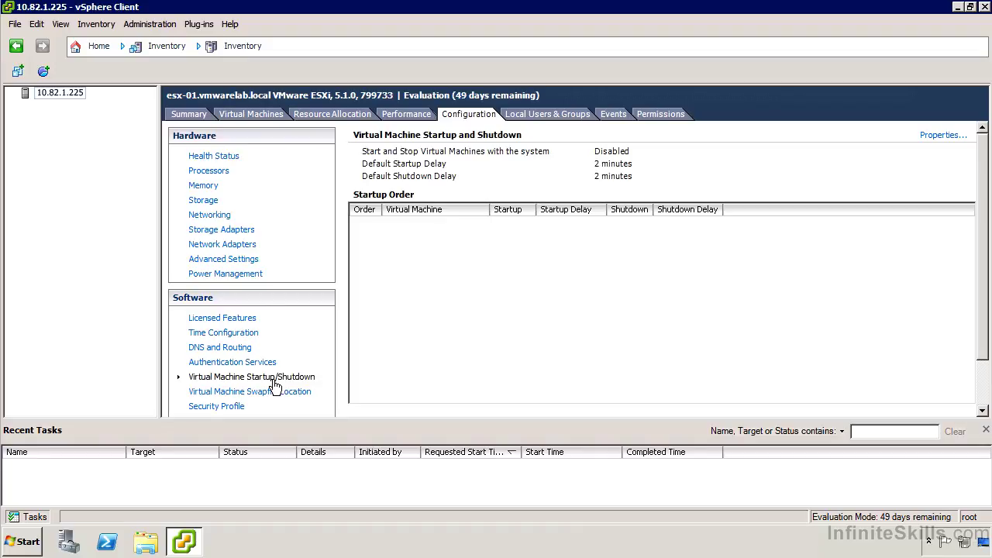
left_click(934, 137)
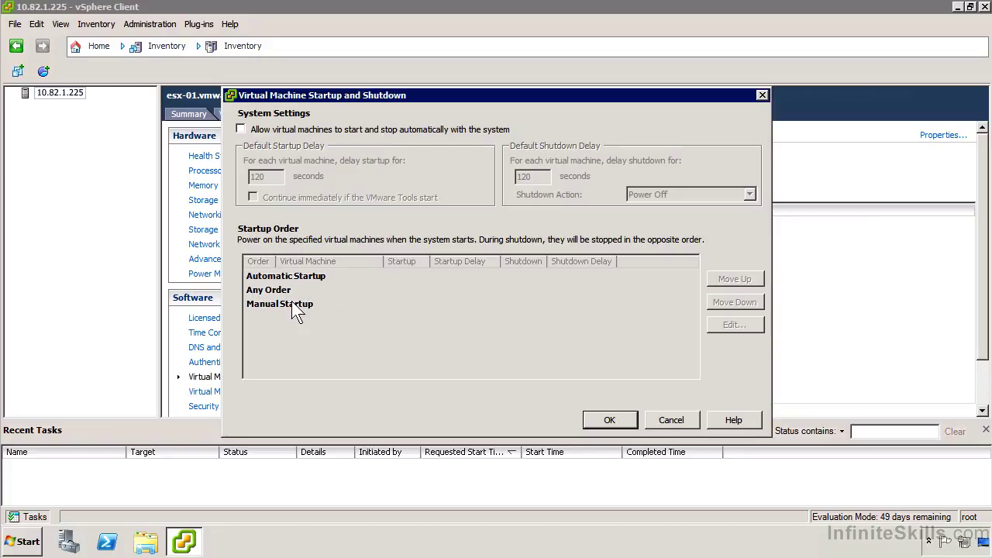
left_click(670, 419)
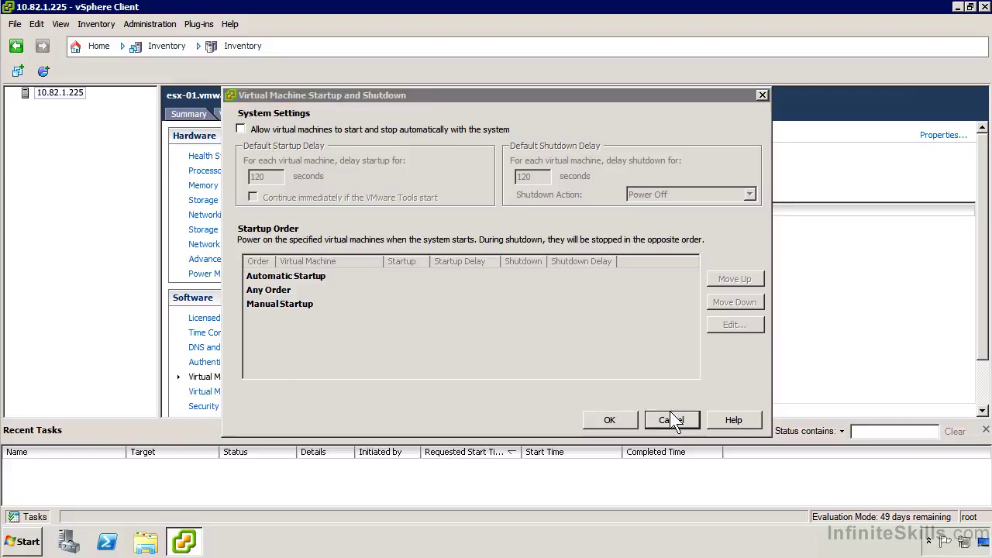
left_click(257, 396)
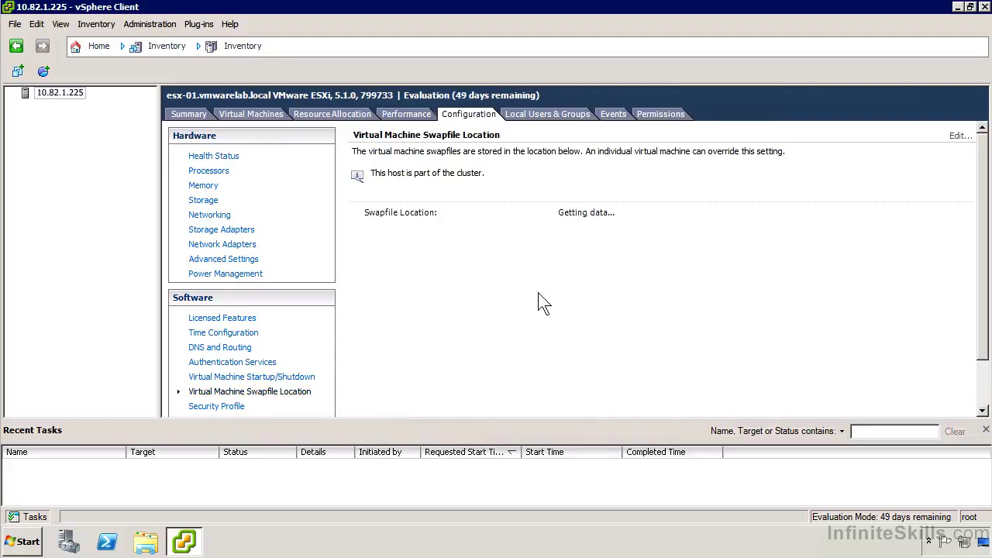
left_click(960, 137)
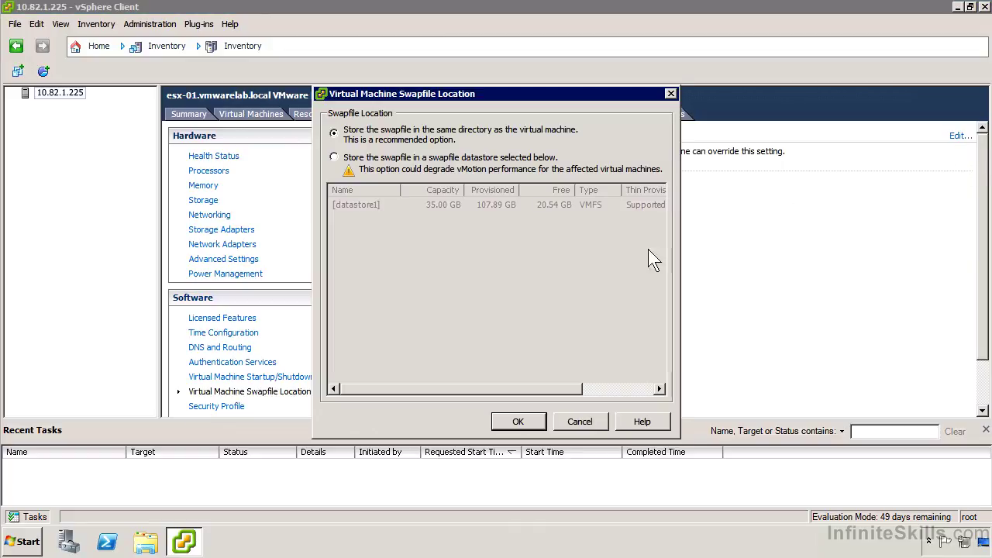
left_click(583, 421)
Review the security profile's services and firewall connections, and open the host cache configuration
scroll(295, 339, "down", 2)
left_click(237, 353)
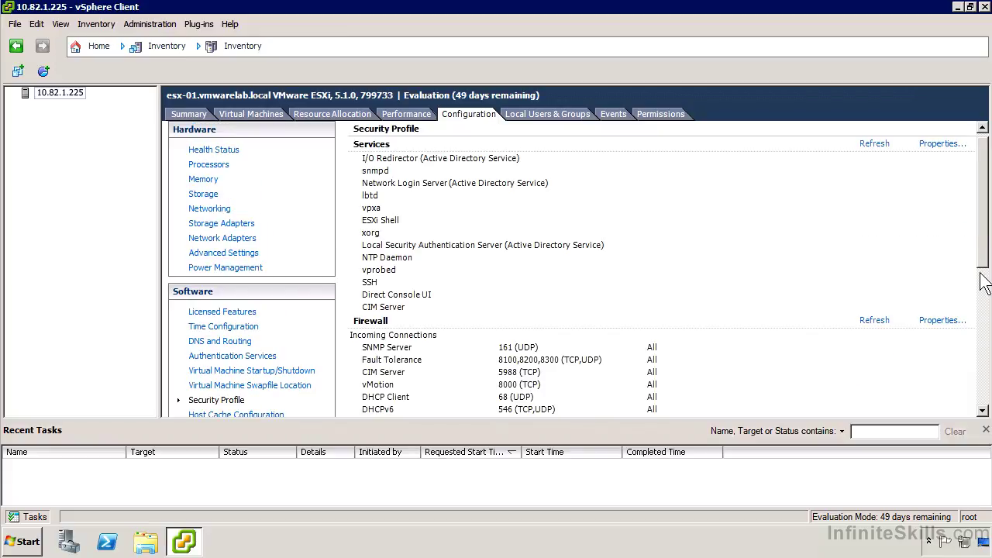
left_click(983, 304)
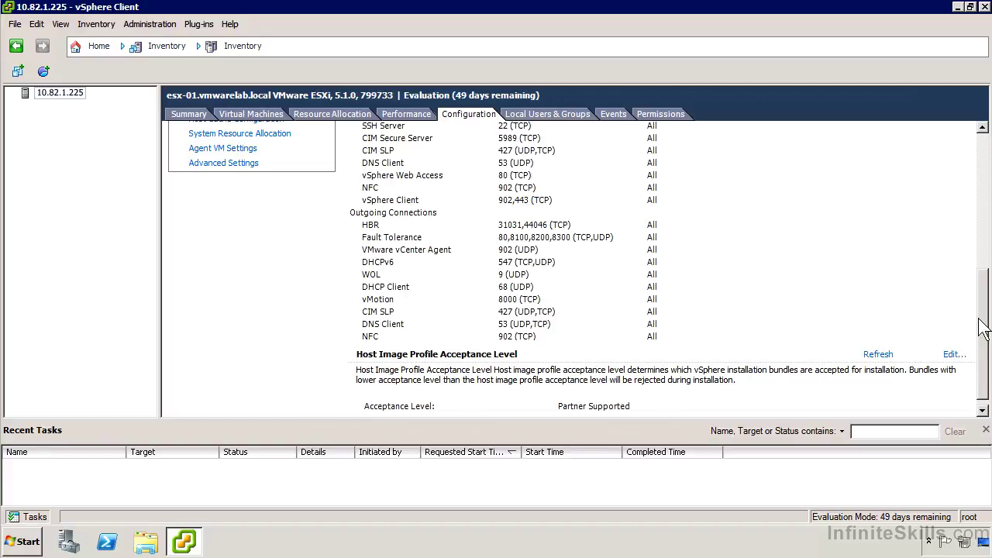
scroll(968, 306, "up", 1)
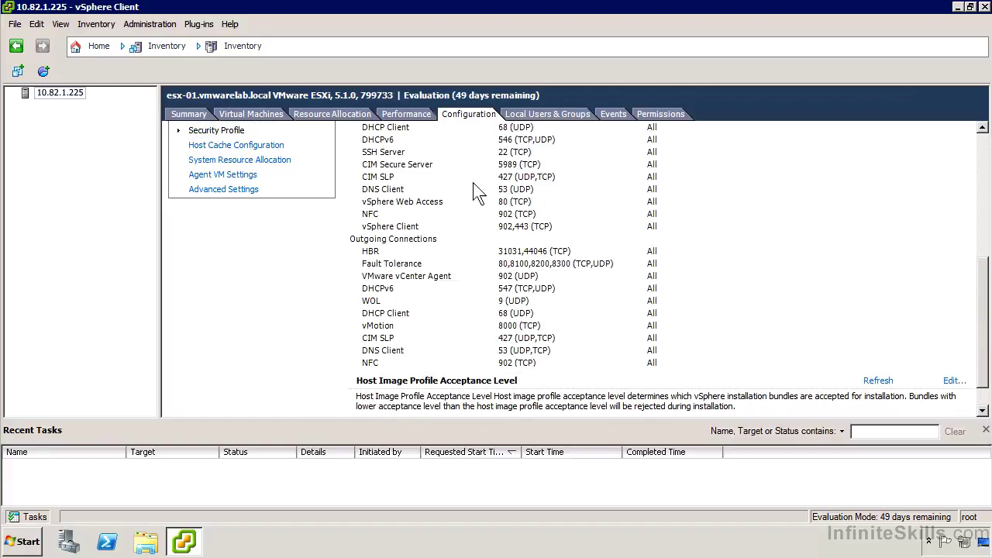
left_click(211, 148)
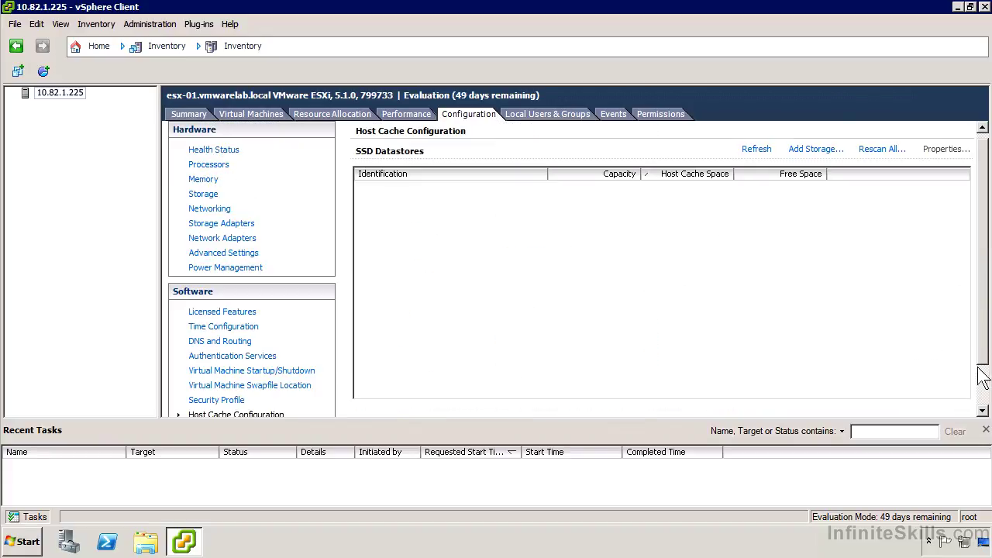
View the host's system resource allocation and its agent VM settings
left_click(986, 390)
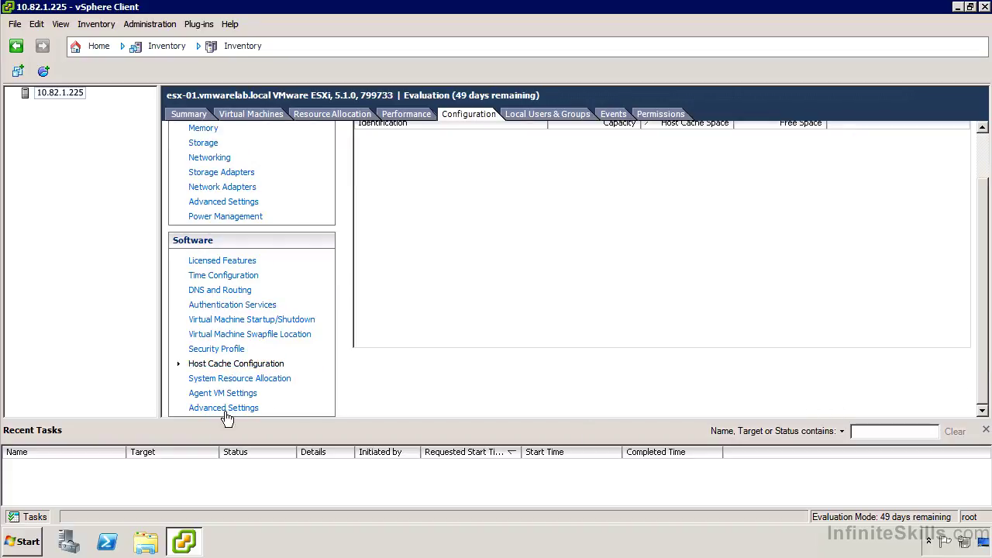
left_click(237, 379)
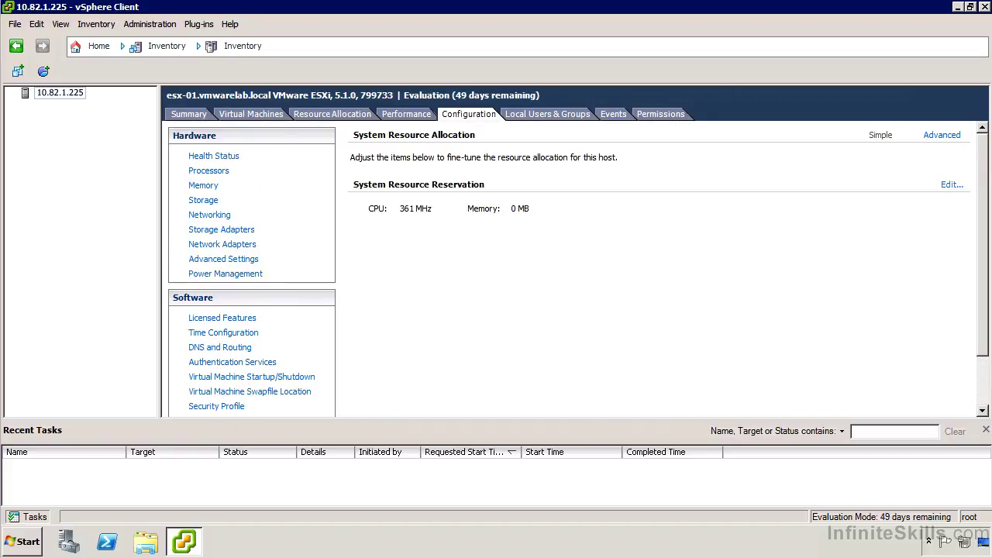
left_click(986, 387)
left_click(223, 393)
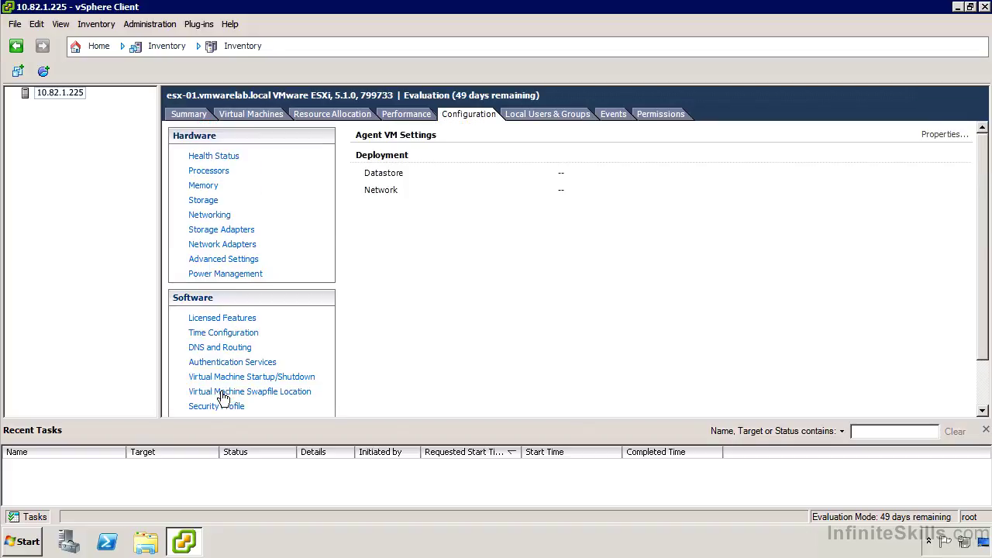
Look at the host's advanced software settings, starting with Annotations, and close them without changes
left_click(986, 387)
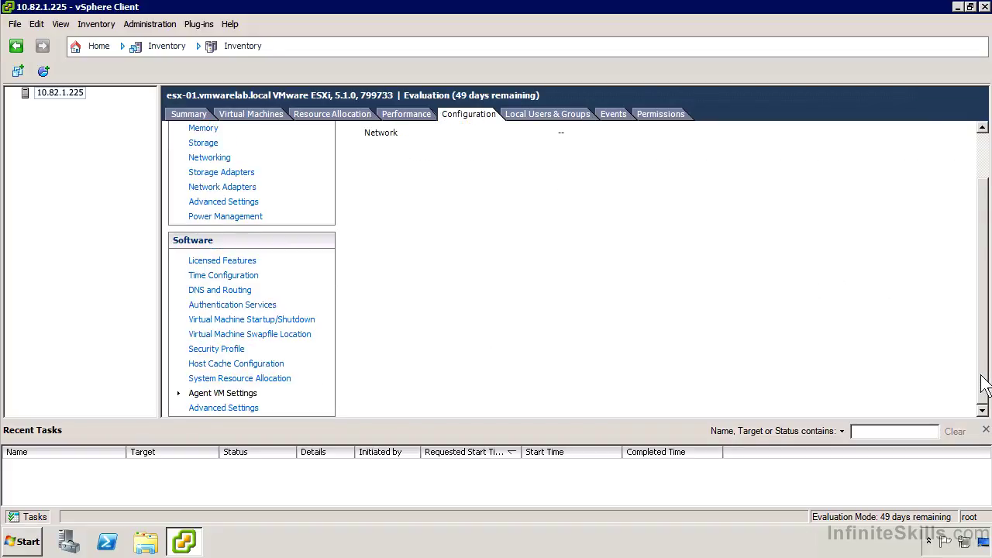
left_click(232, 407)
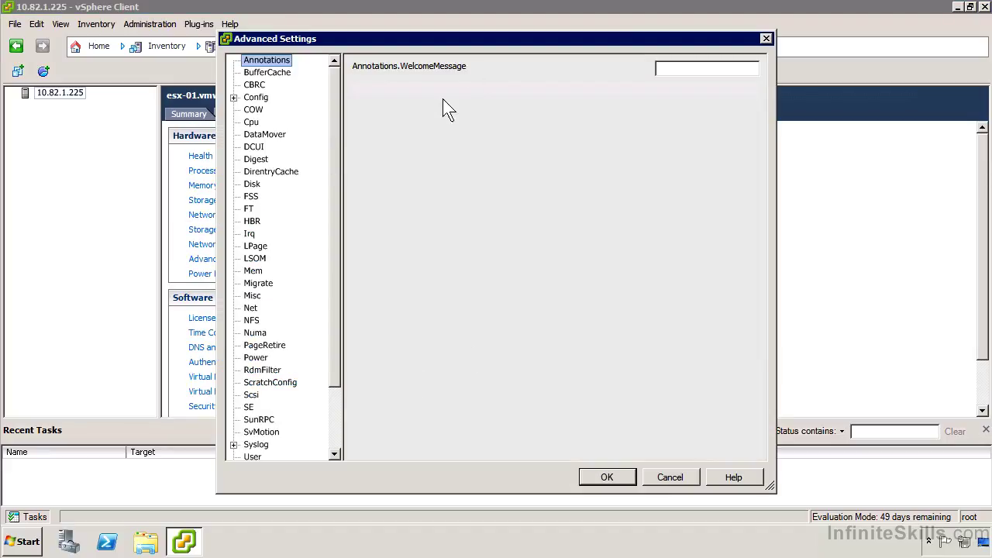
left_click(668, 478)
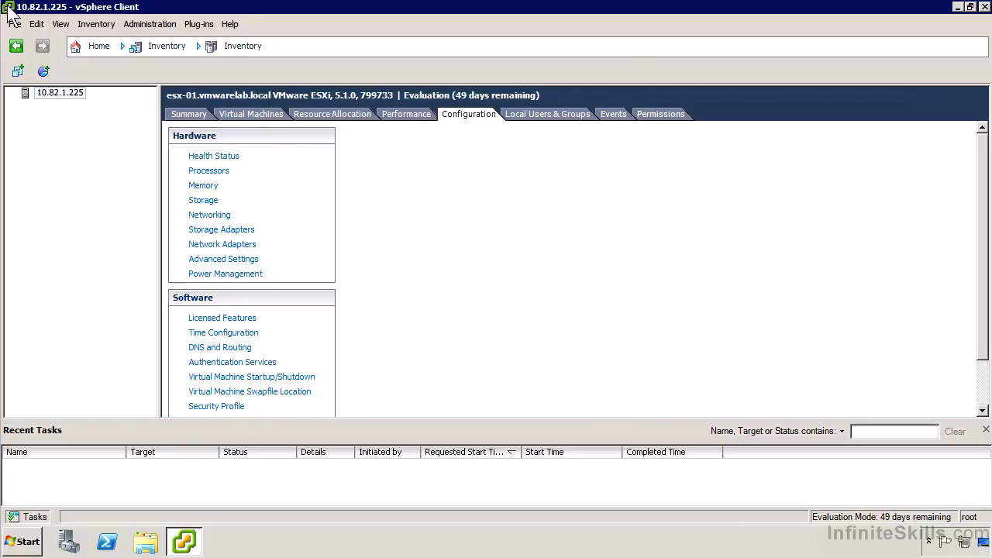
Review the host's local users and groups, events and permissions, ending back at its configuration overview
left_click(573, 119)
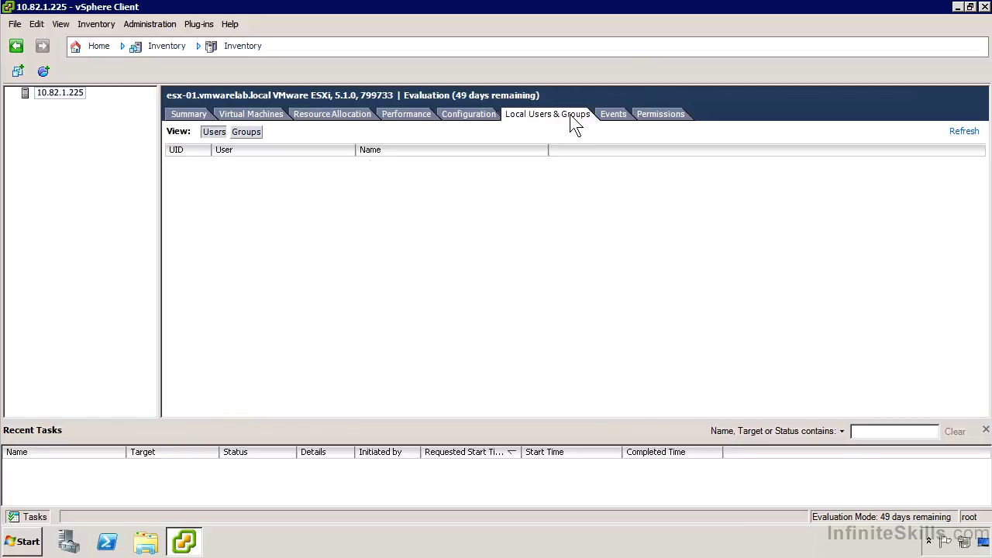
left_click(616, 114)
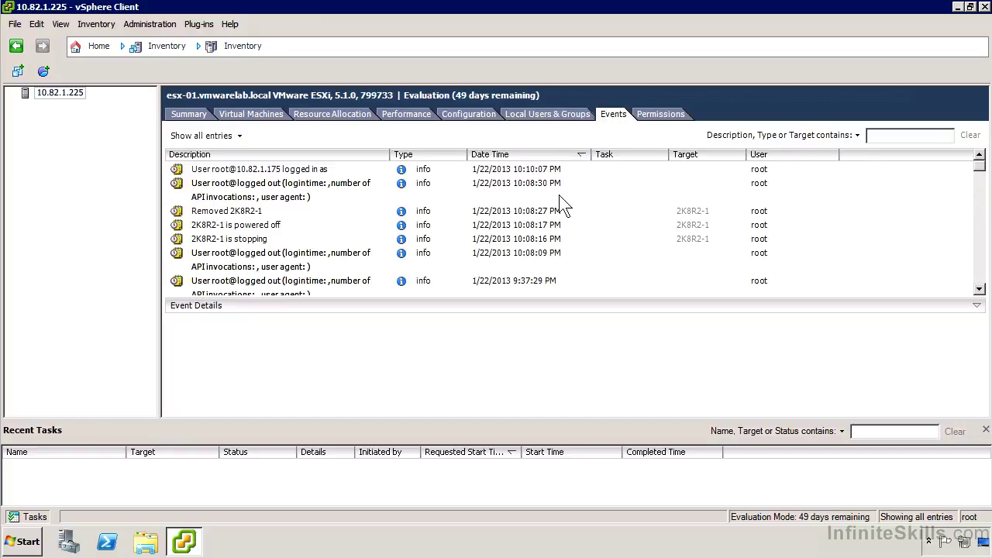
left_click(657, 116)
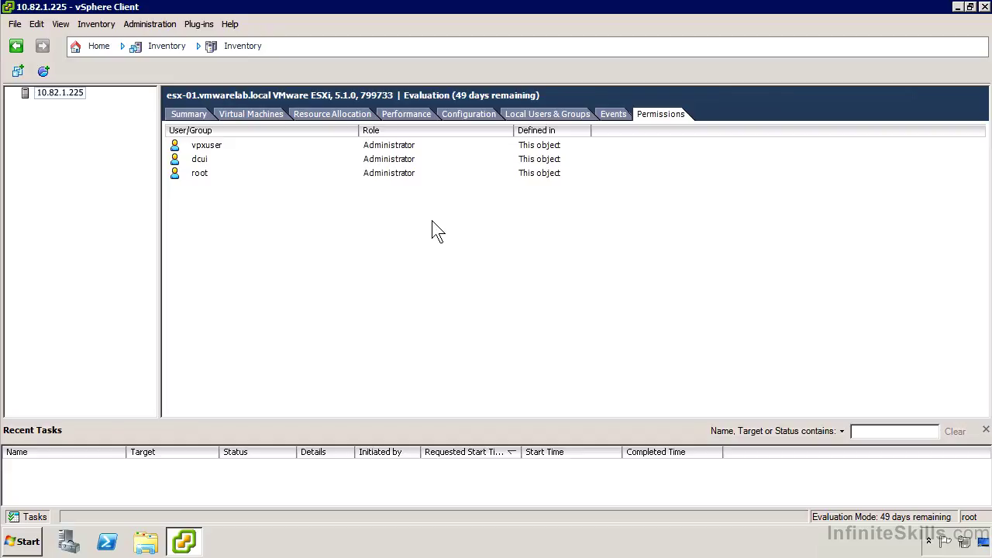
left_click(471, 115)
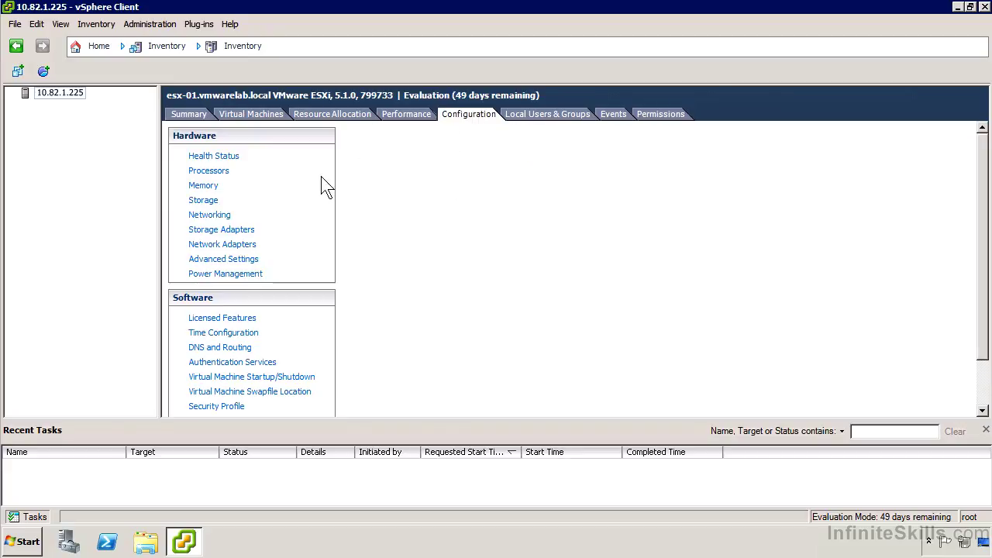
Browse the files on the host's datastore1, looking into the ISO folder and the 2K8R2-1 folder
left_click(209, 203)
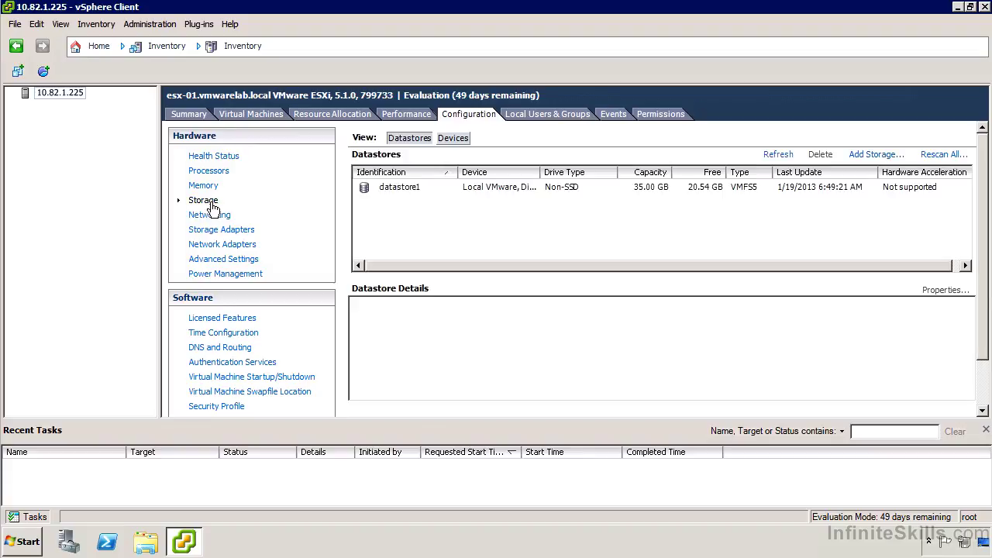
left_click(414, 188)
right_click(442, 191)
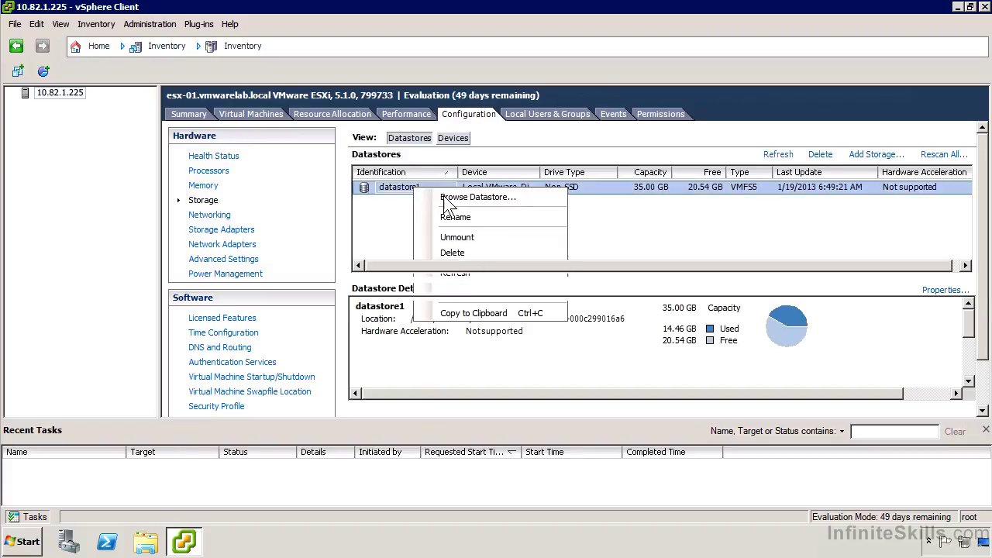
left_click(457, 197)
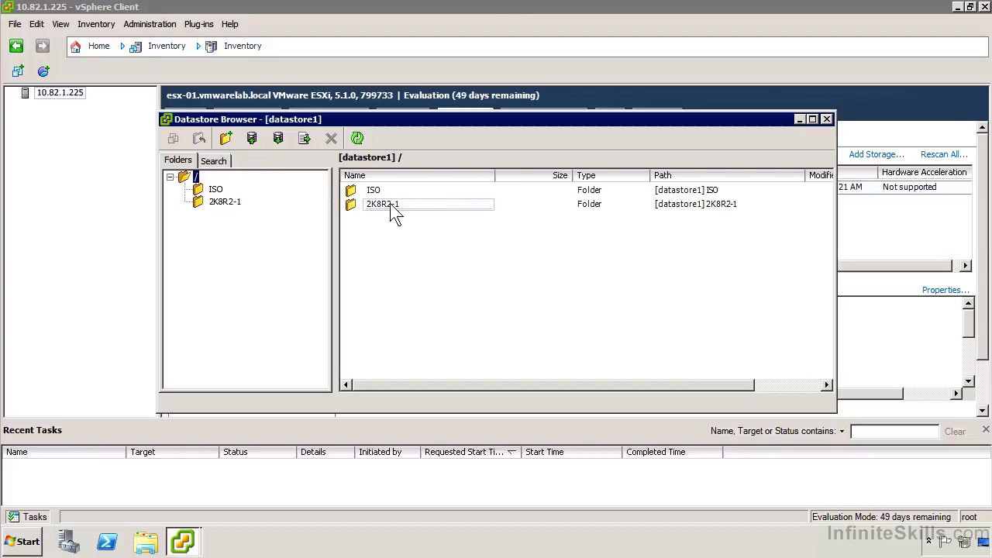
left_click(215, 189)
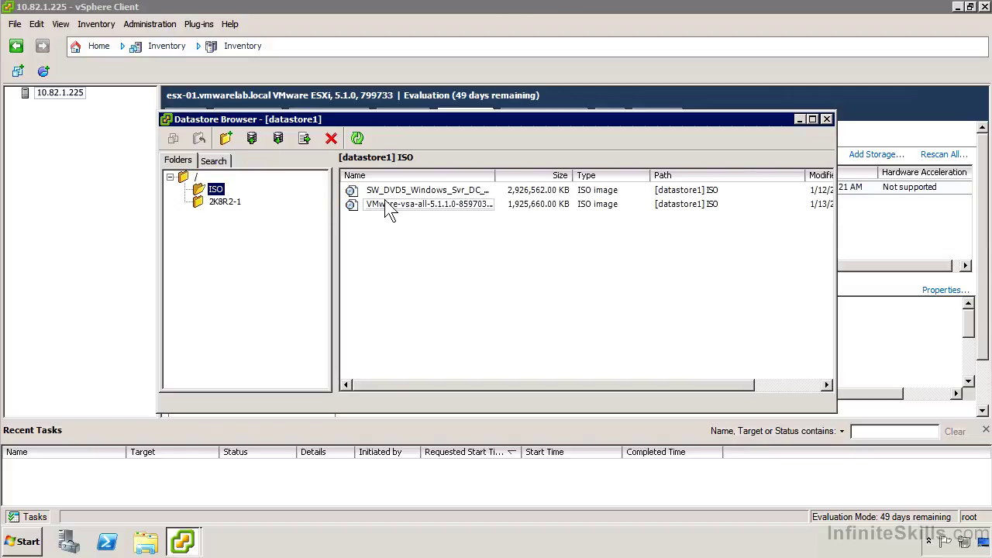
left_click(224, 203)
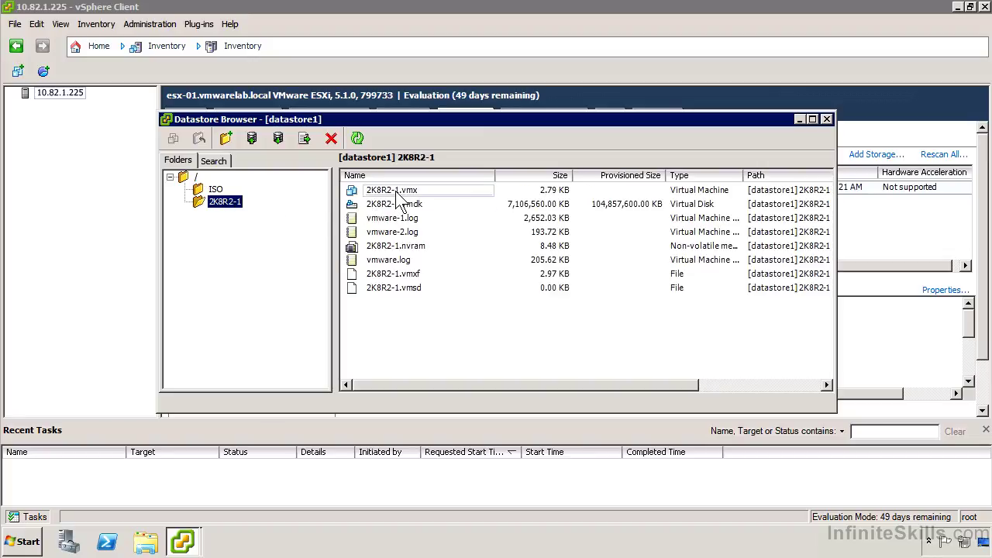
Add 2K8R2-1.vmx to the inventory as 2K8R2-1 in the host's own resource pool, and close the datastore browser
left_click(397, 194)
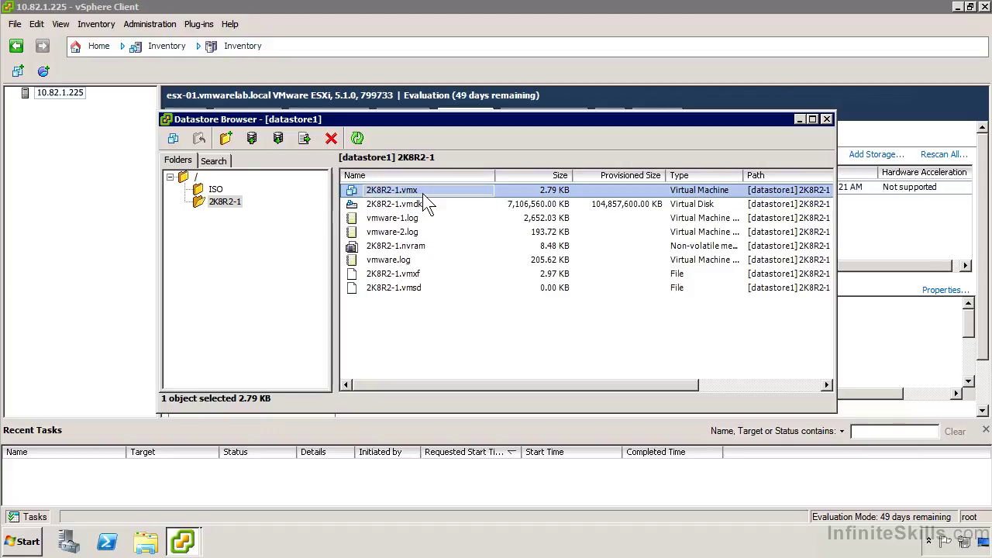
right_click(421, 192)
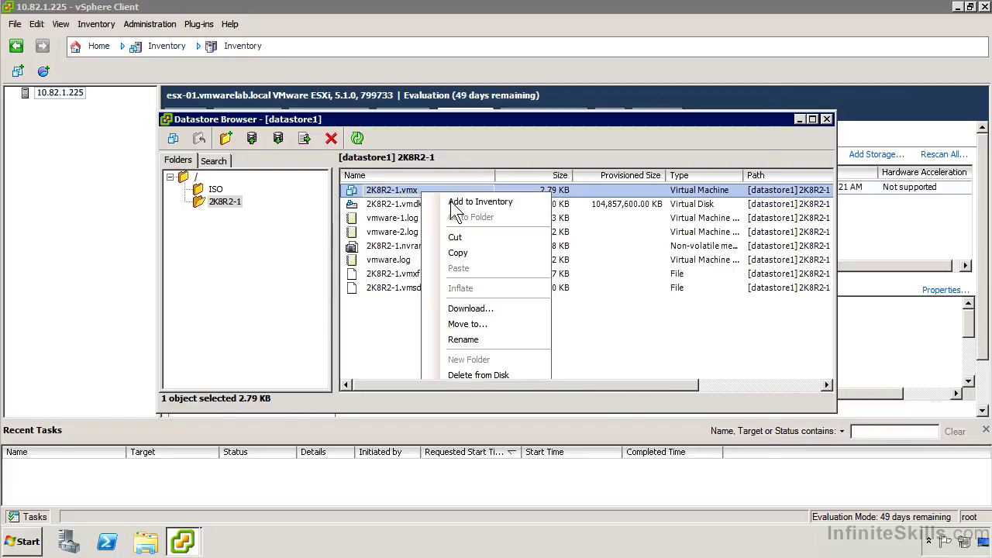
left_click(452, 203)
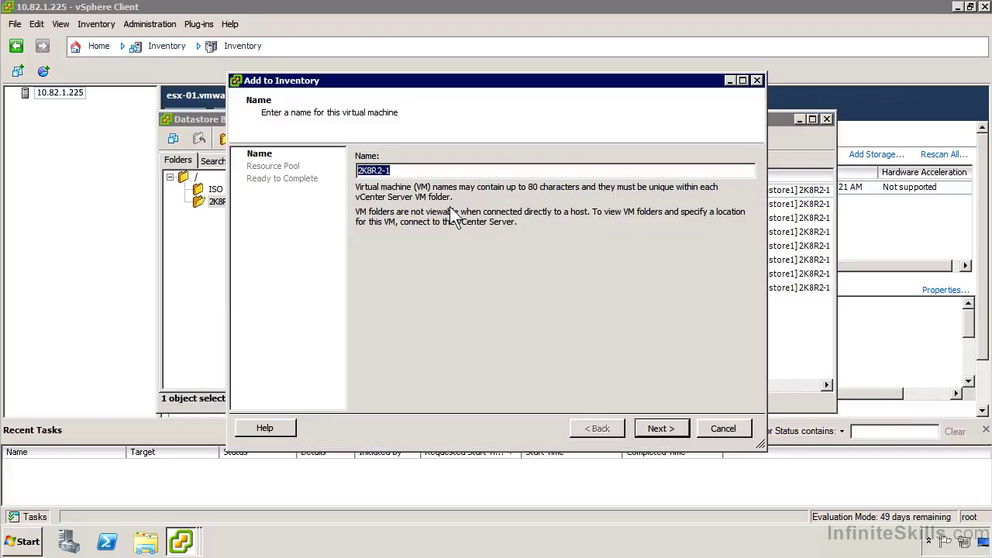
left_click(662, 428)
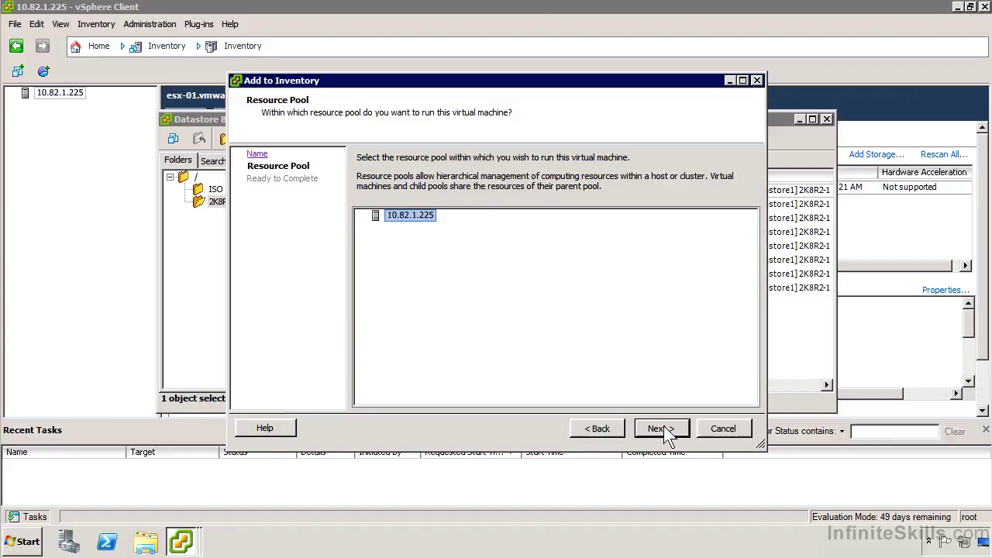
left_click(663, 431)
left_click(663, 431)
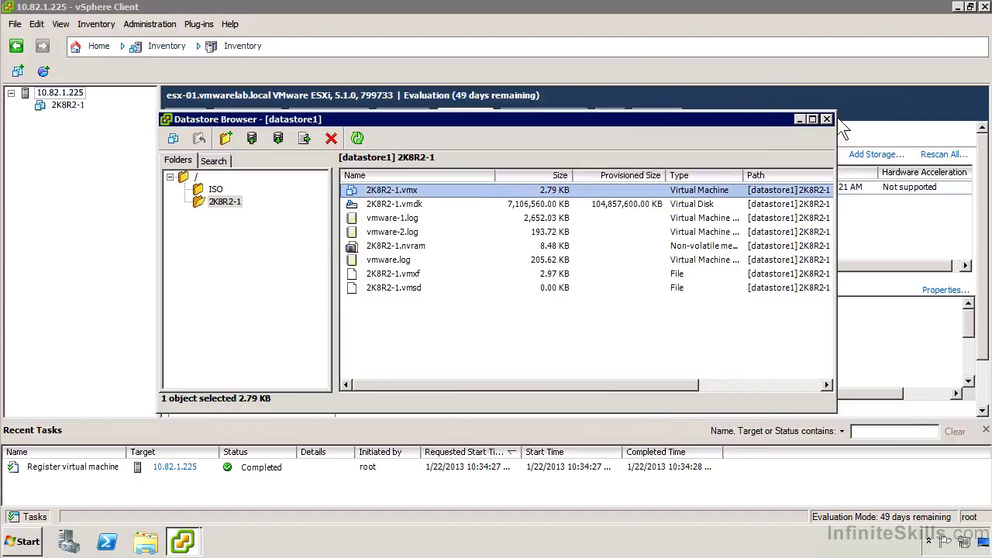
left_click(826, 119)
Select the 2K8R2-1 virtual machine and view its available power options without choosing any
left_click(70, 107)
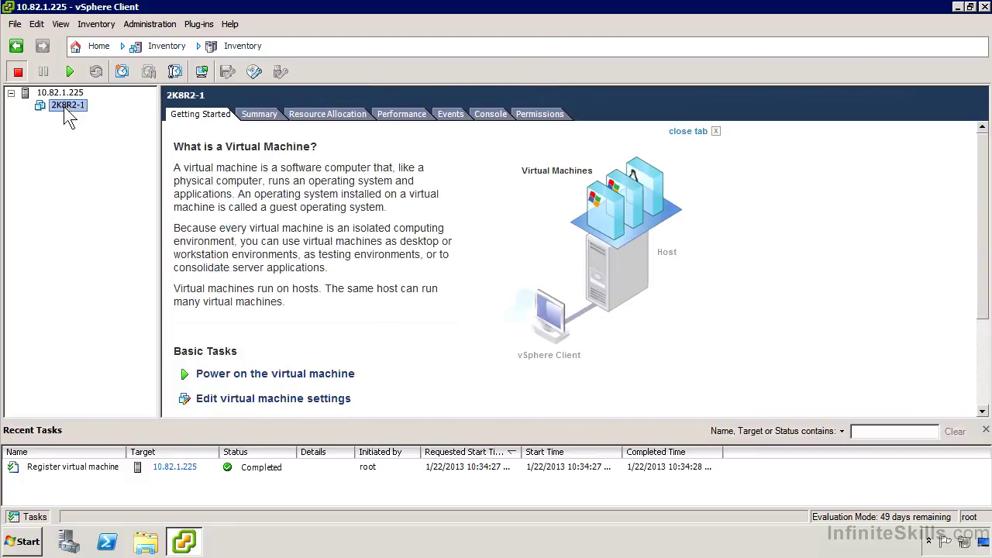
right_click(66, 108)
mouse_move(105, 120)
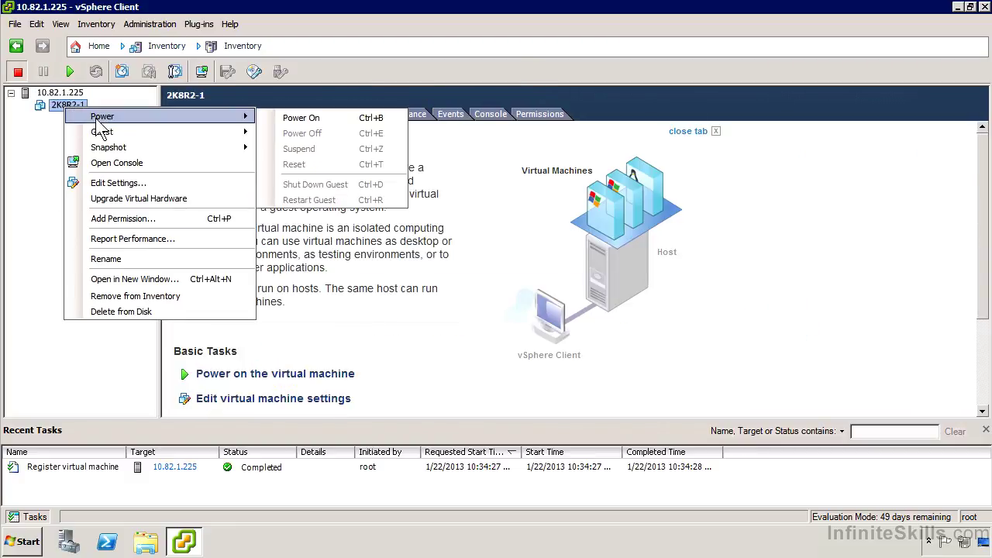
left_click(49, 140)
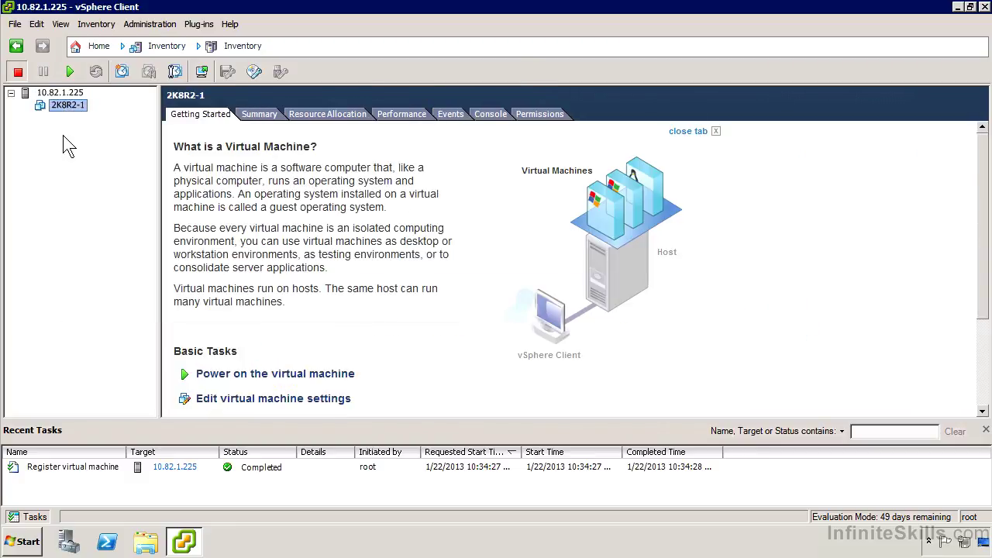